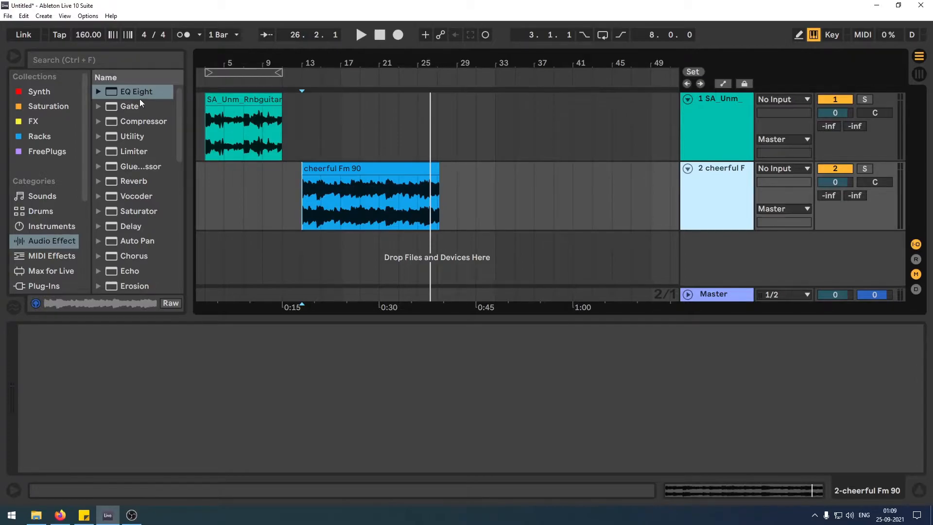
drag(127, 93, 224, 123)
drag(105, 401, 123, 401)
drag(175, 386, 178, 366)
drag(236, 391, 247, 408)
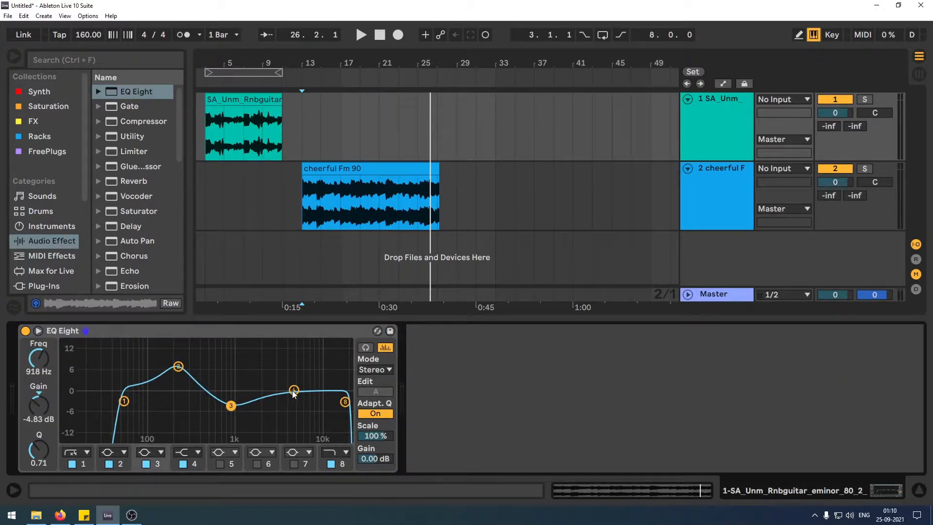
drag(293, 390, 274, 374)
drag(344, 403, 317, 411)
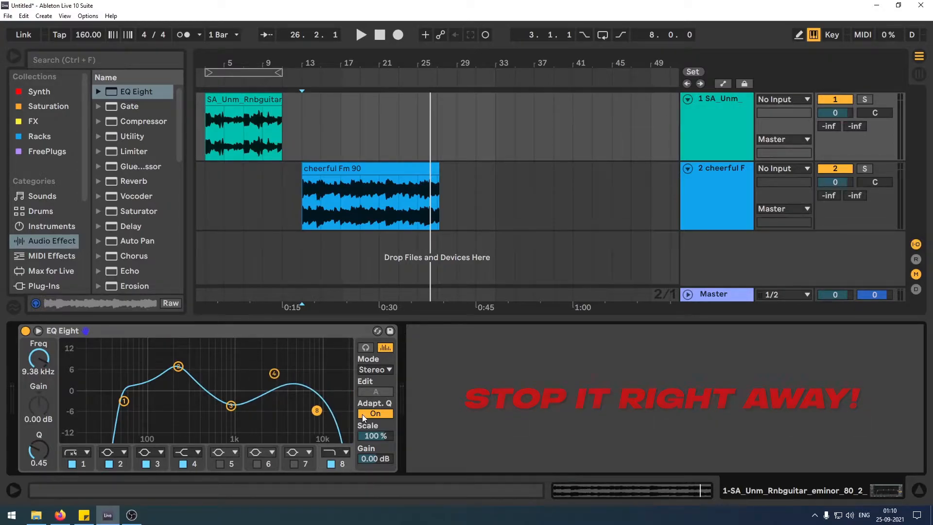
click(217, 333)
key(Delete)
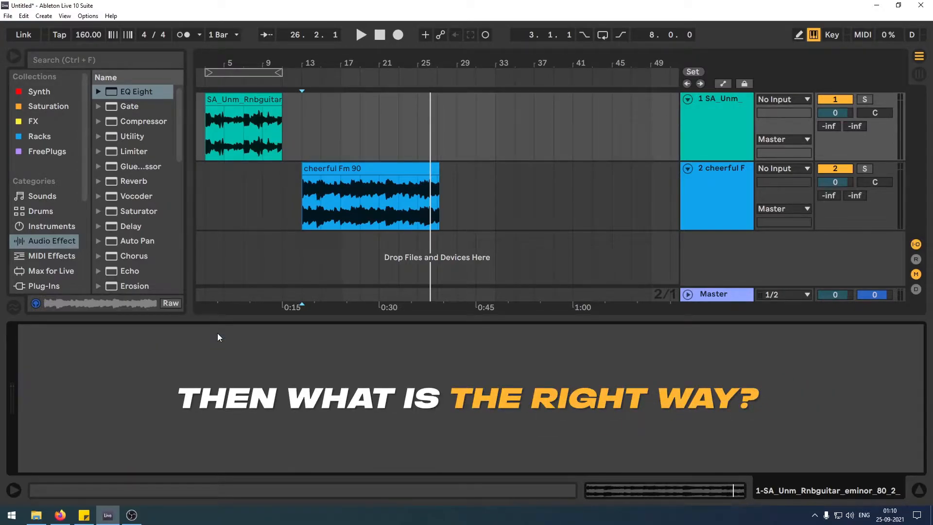
Loop playback over the guitar clip on track 1 and listen to it.
click(238, 99)
click(250, 73)
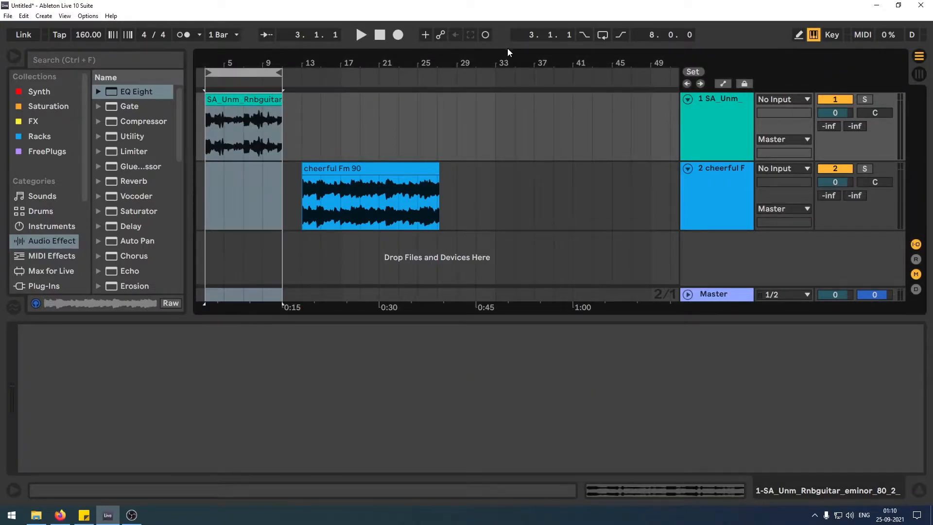
click(603, 34)
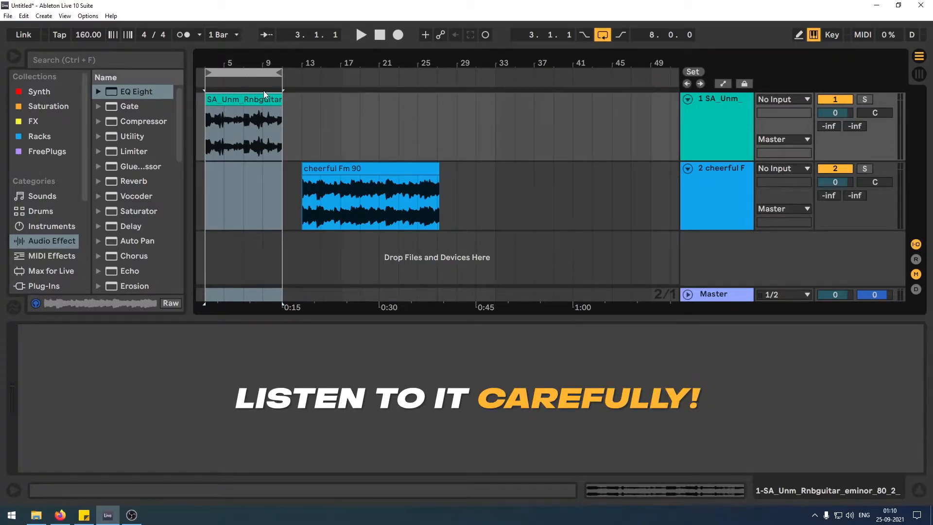
key(space)
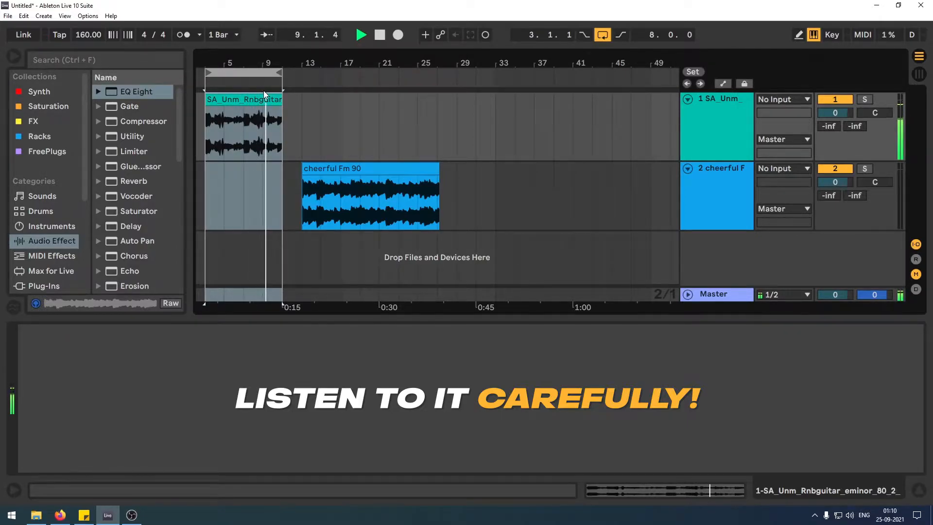
key(space)
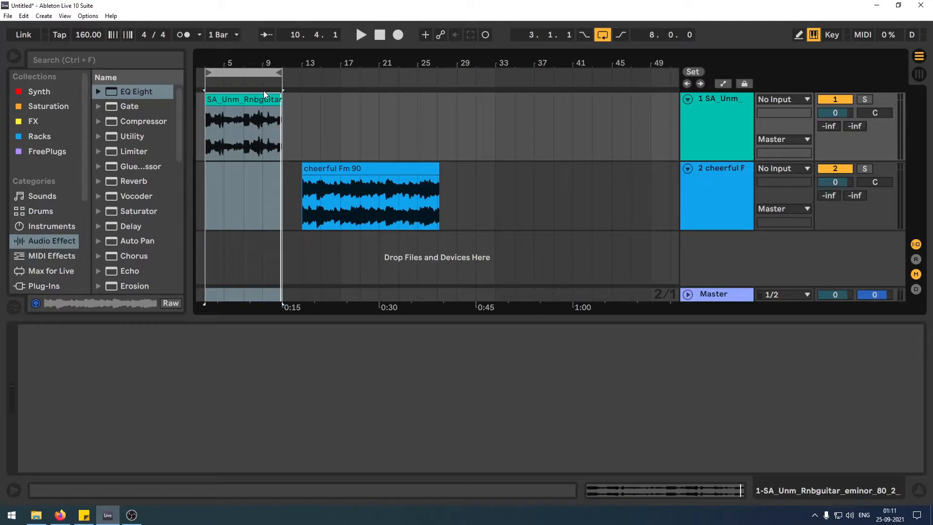
Add EQ Eight to the guitar track, start playback, and enable the equalizer's audition mode.
drag(141, 93, 230, 132)
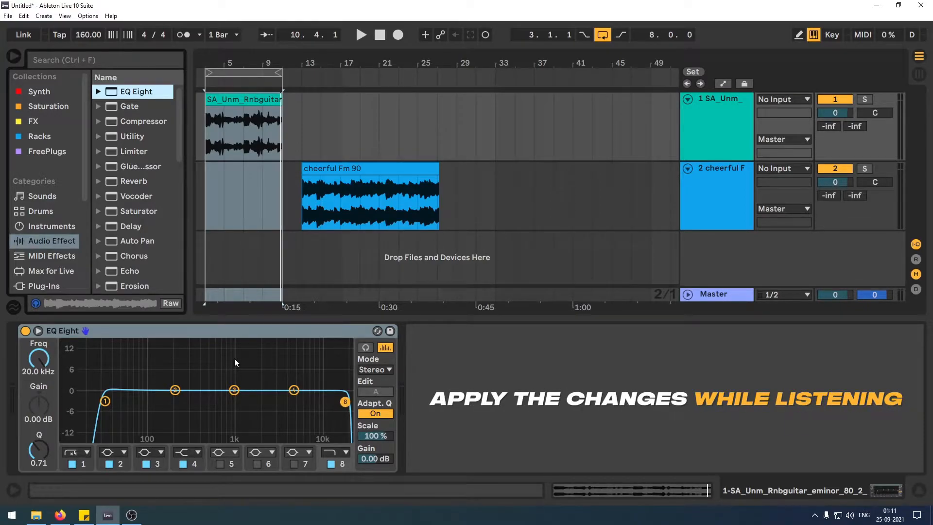
key(space)
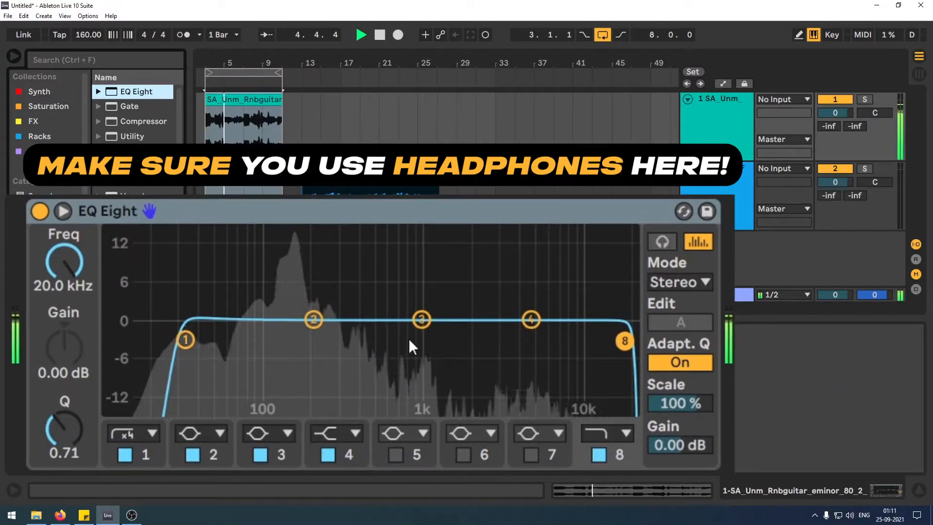
click(316, 319)
click(662, 241)
Raise the band 1 low cut to about 79 Hz and cut band 2 about 5.6 dB at 167 Hz and band 3 about 4.8 dB at 235 Hz.
drag(314, 320, 302, 347)
drag(185, 340, 250, 346)
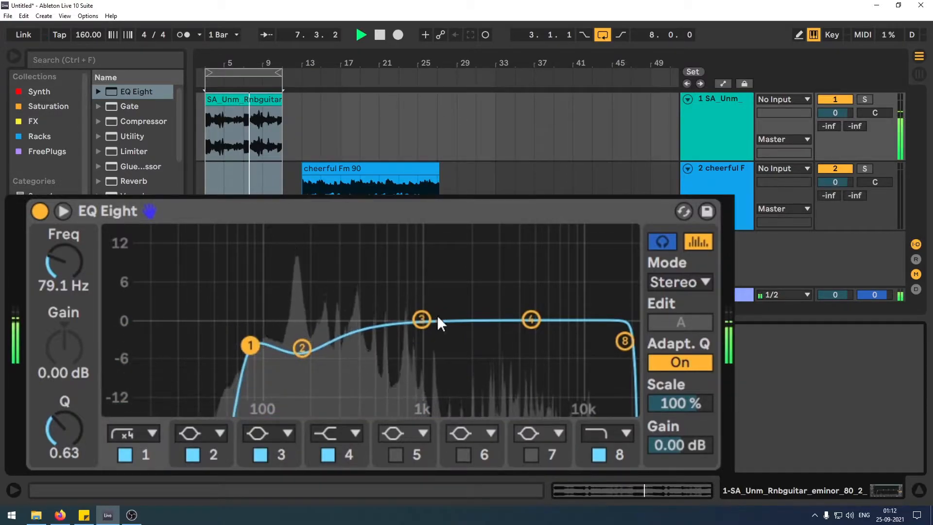
drag(308, 347, 304, 350)
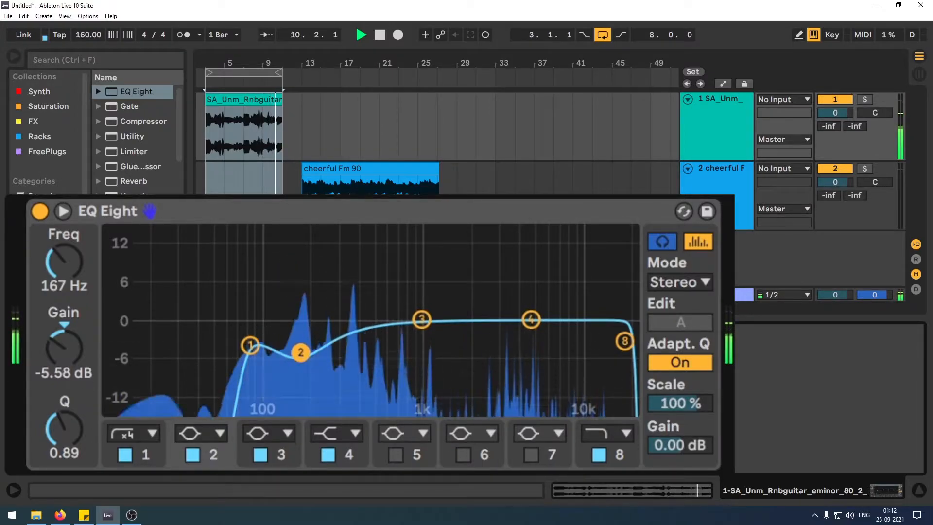
click(422, 319)
drag(421, 319, 323, 348)
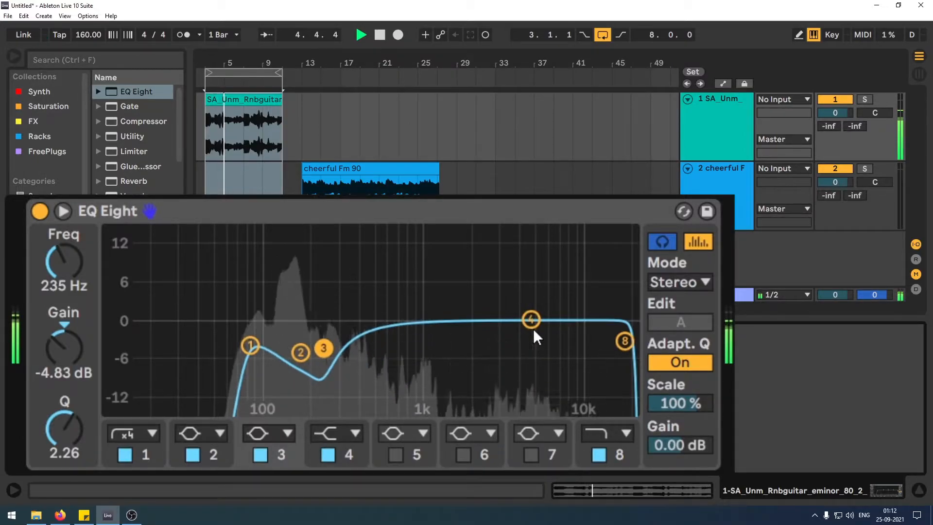
Enable band 5, boost the upper mids with bands 5 and 4, and lower the band 8 high cut to about 10.9 kHz.
click(395, 455)
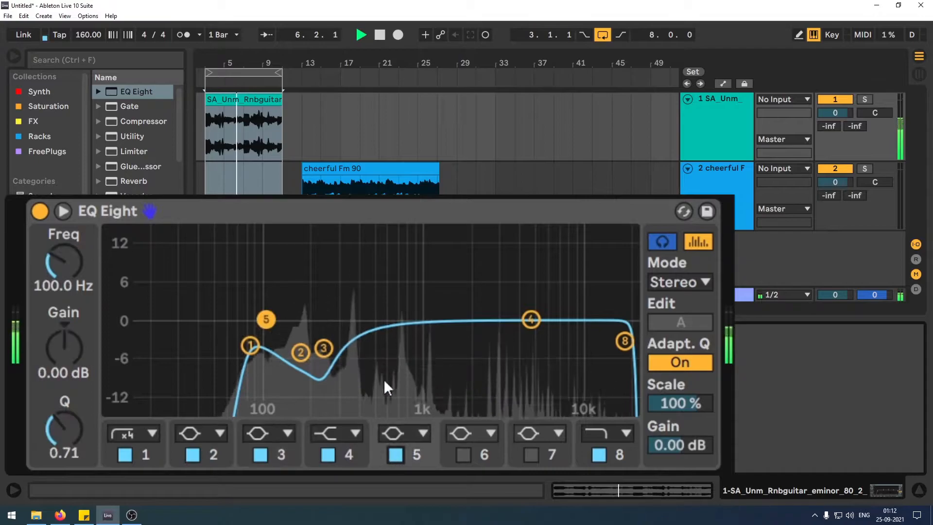
drag(269, 314, 468, 267)
drag(530, 320, 519, 293)
drag(625, 340, 583, 340)
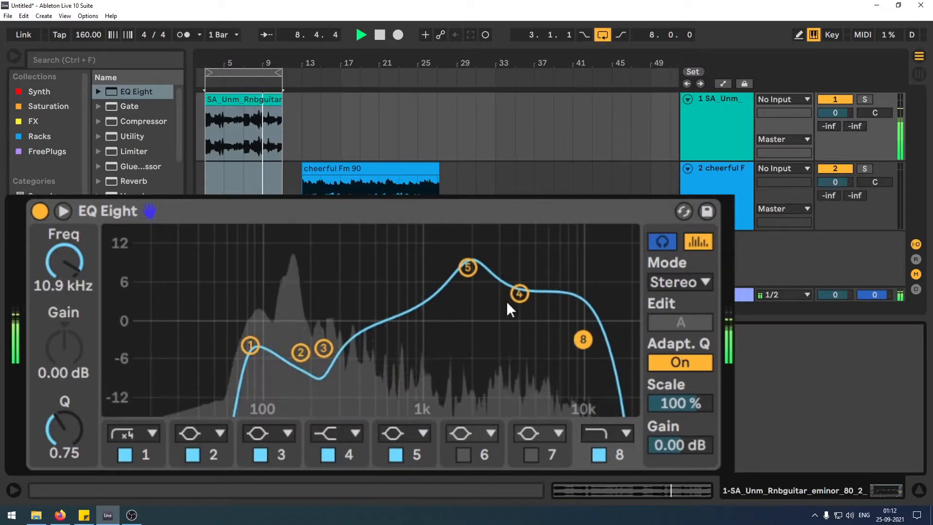
Fine-tune the boosts to about 10.3 dB at 1.63 kHz for band 5 and 6.1 dB at 3.09 kHz for band 4.
drag(517, 297, 512, 289)
mouse_move(468, 267)
mouse_down()
mouse_move(448, 265)
mouse_move(455, 256)
mouse_up()
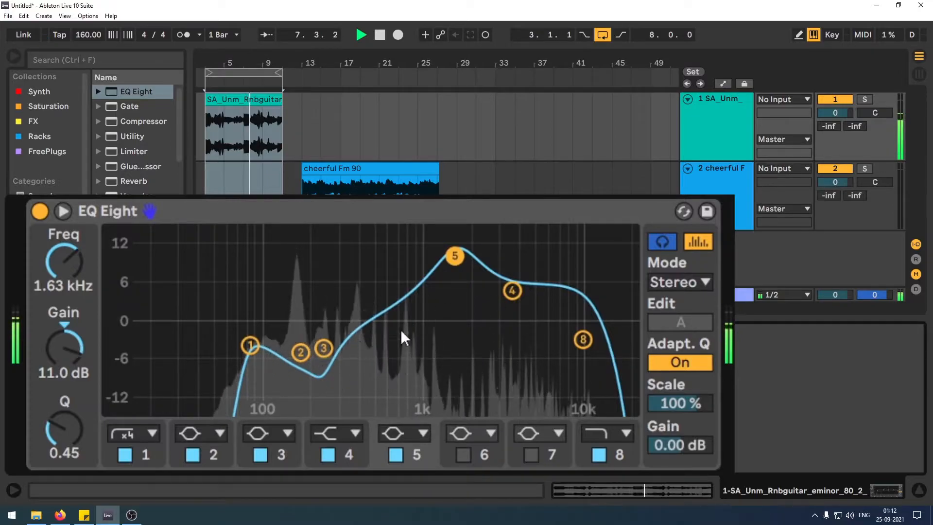
drag(454, 257, 455, 260)
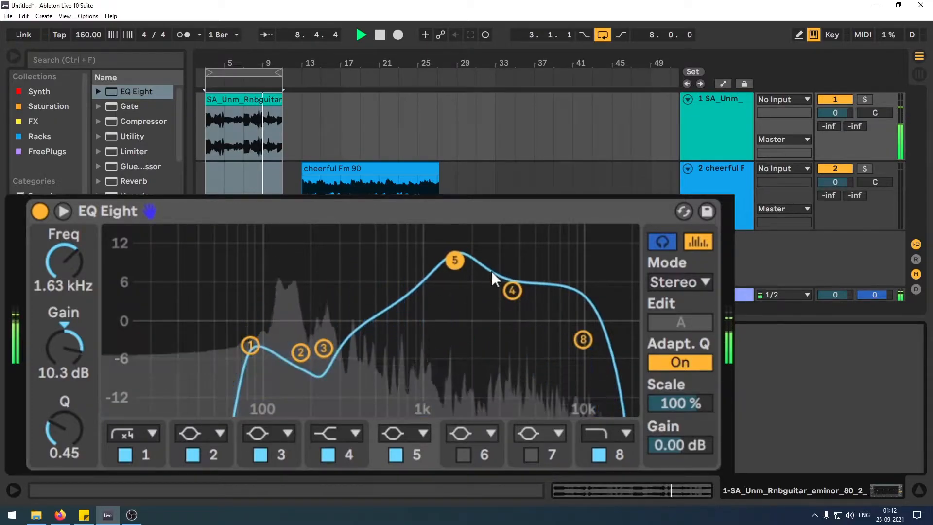
click(511, 290)
mouse_move(512, 290)
mouse_down()
mouse_move(519, 277)
mouse_move(497, 285)
mouse_up()
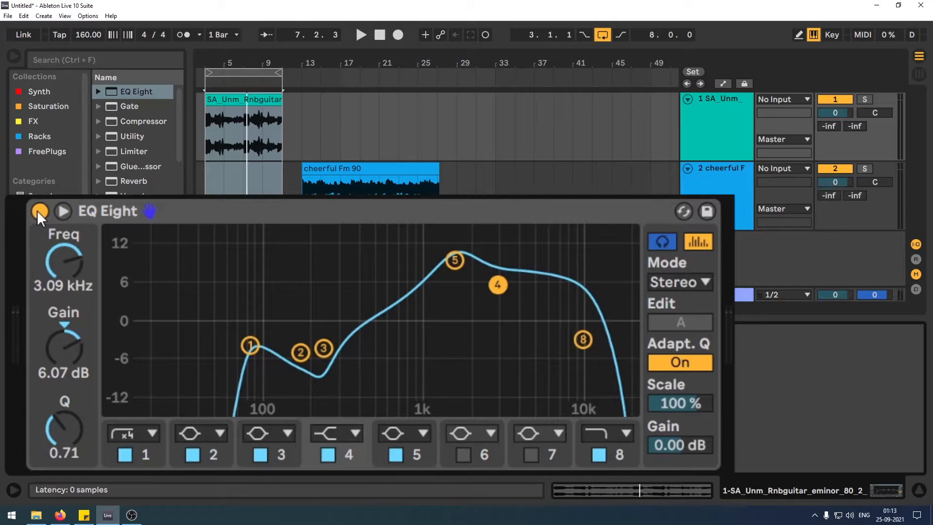
Compare the guitar loop's sound with EQ Eight bypassed and with it switched back on.
click(40, 211)
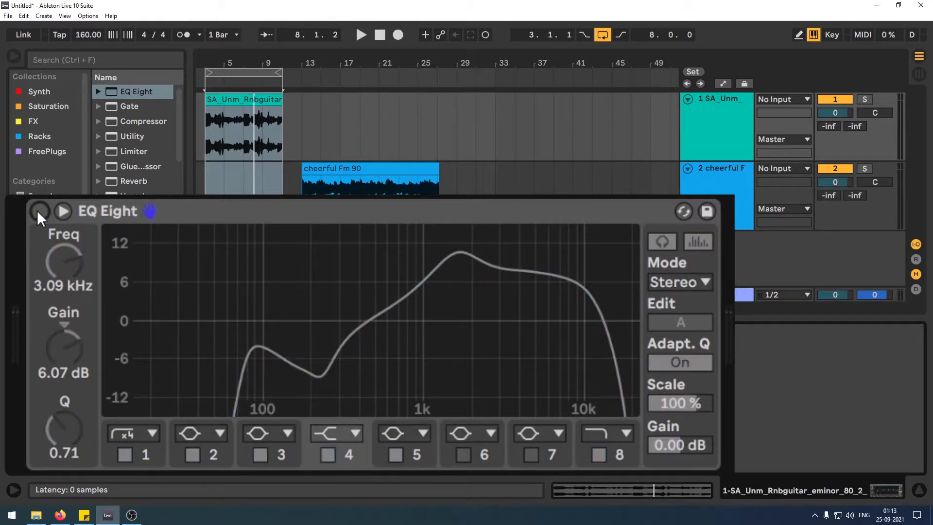
key(space)
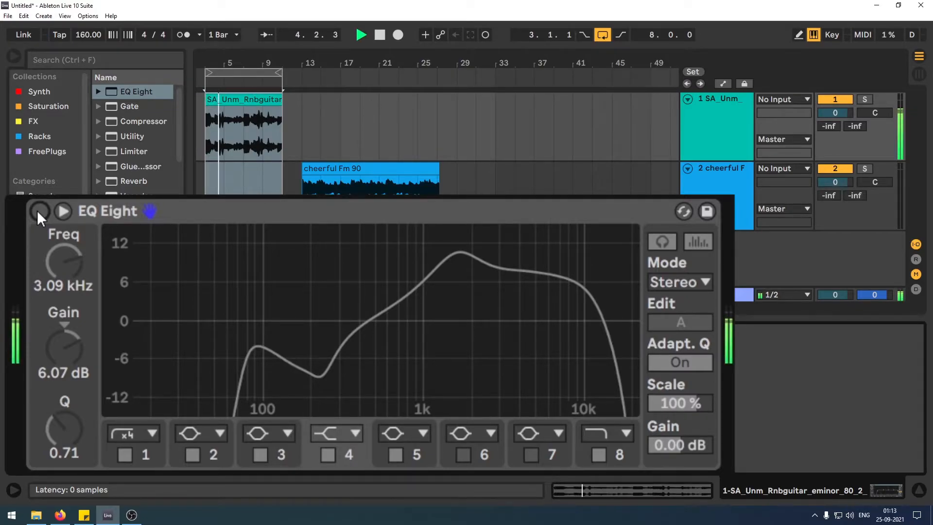
key(space)
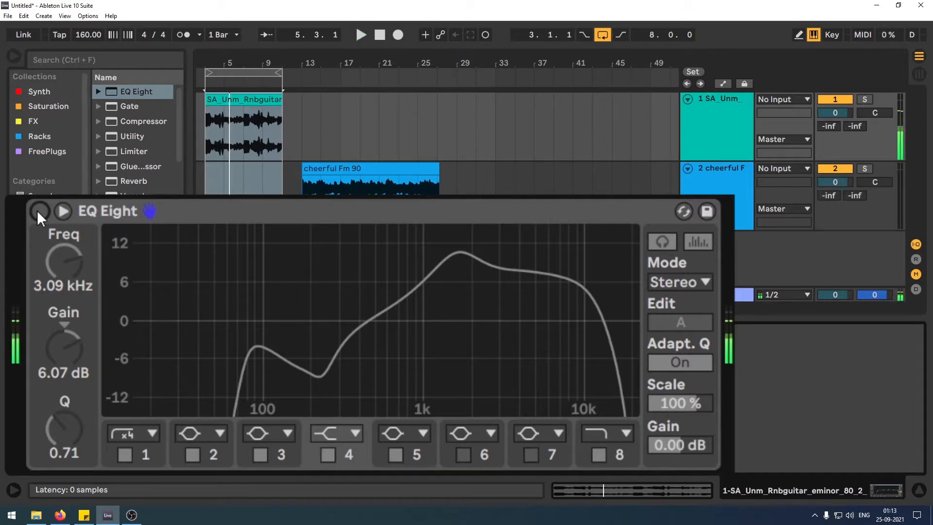
click(39, 211)
key(space)
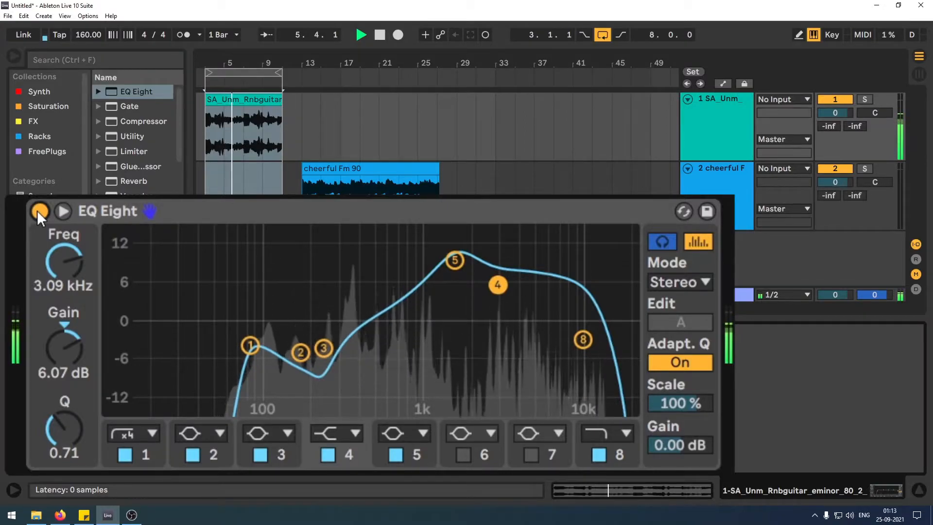
key(space)
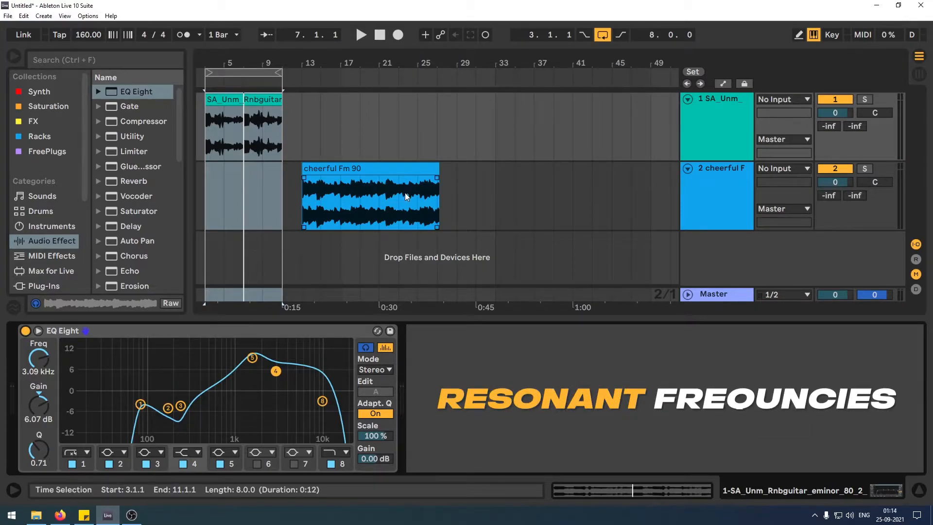
Add EQ Eight to the cheerful Fm 90 track and make band 3 a narrow 15 dB boost with Q about 5.45, with audition mode on.
click(397, 170)
click(702, 207)
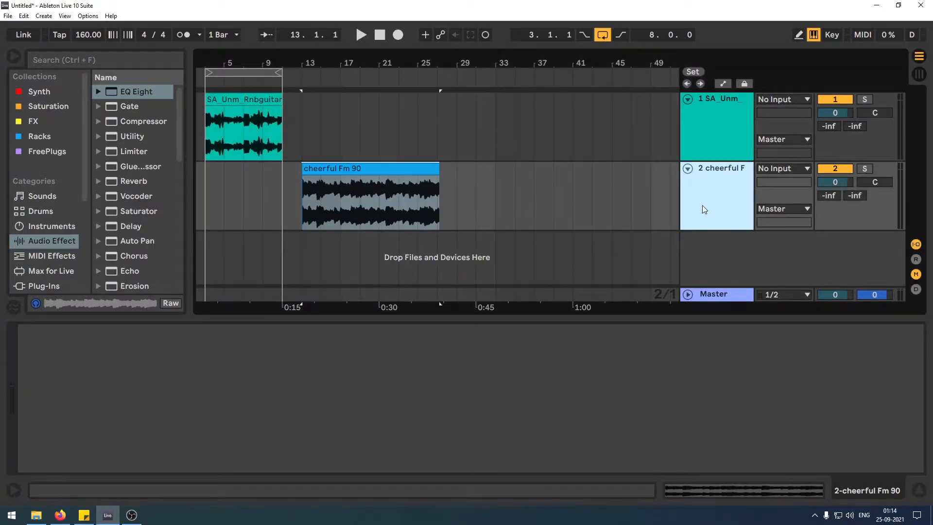
drag(137, 97, 233, 147)
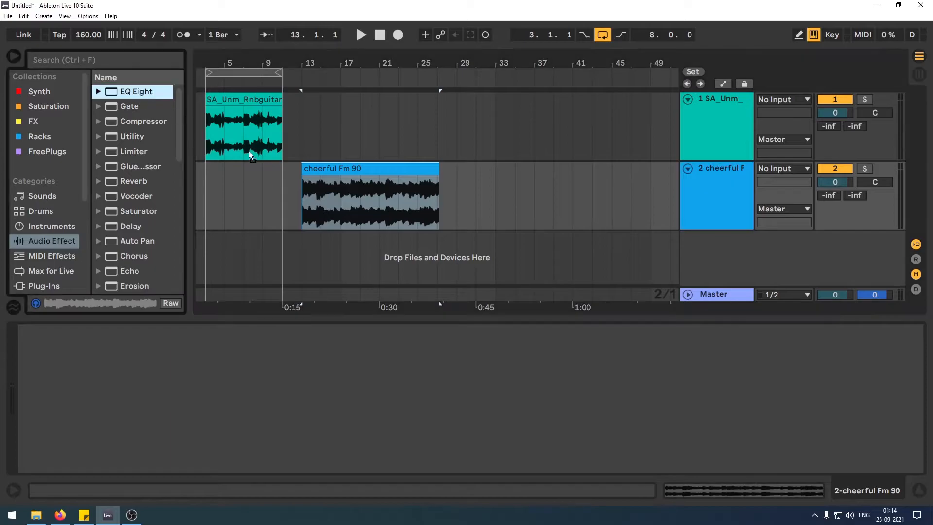
drag(337, 190, 337, 191)
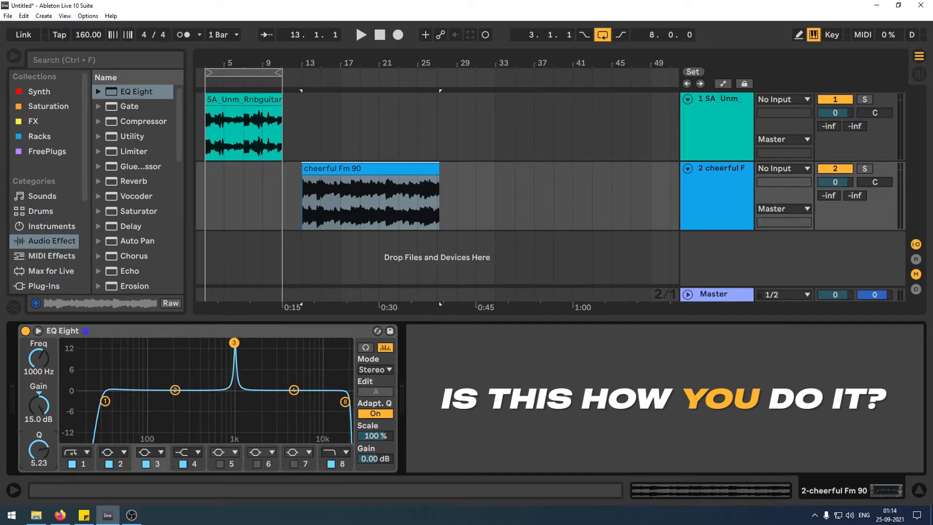
drag(39, 450, 38, 448)
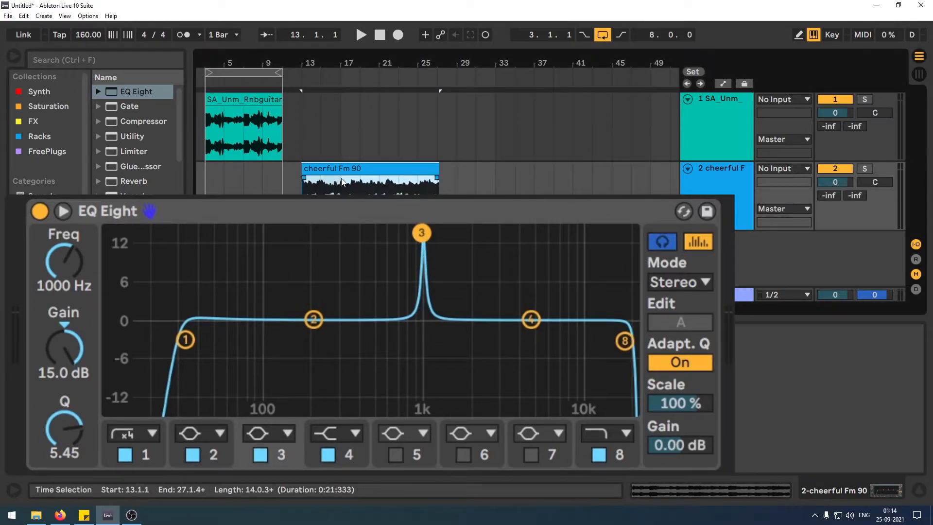
Loop the cheerful Fm 90 clip and sweep the narrow band 3 boost down to about 170 Hz during playback.
key(ctrl+l)
key(space)
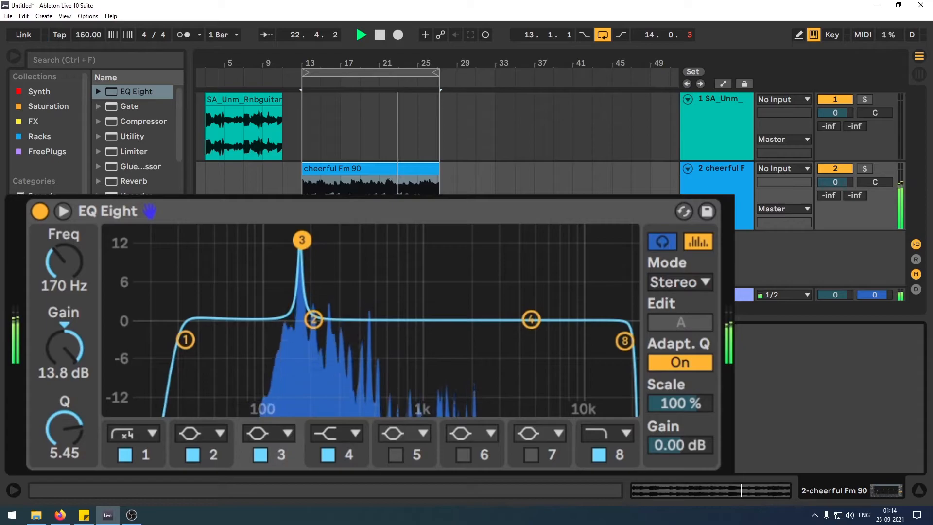
key(space)
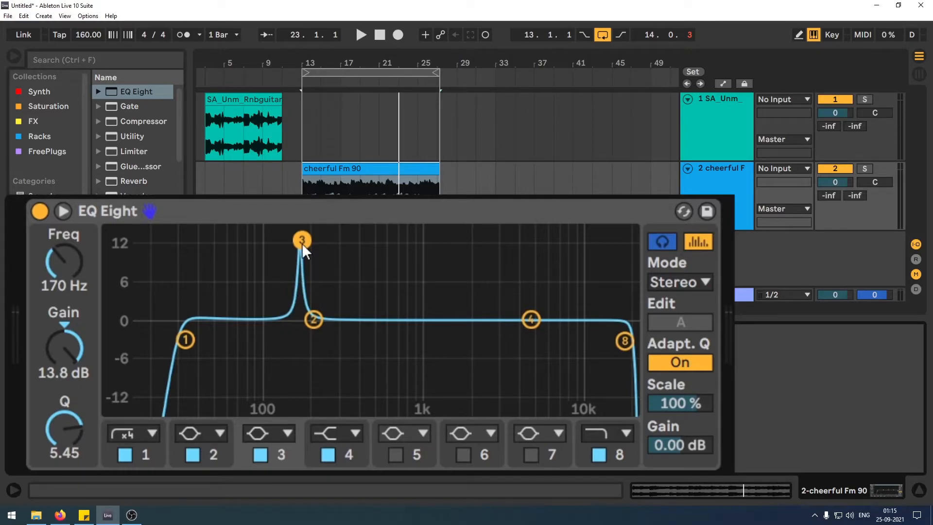
Flatten band 3 to about 0.1 dB at 163 Hz and listen to the looped cheerful Fm 90 clip for problem frequencies.
drag(302, 243, 301, 273)
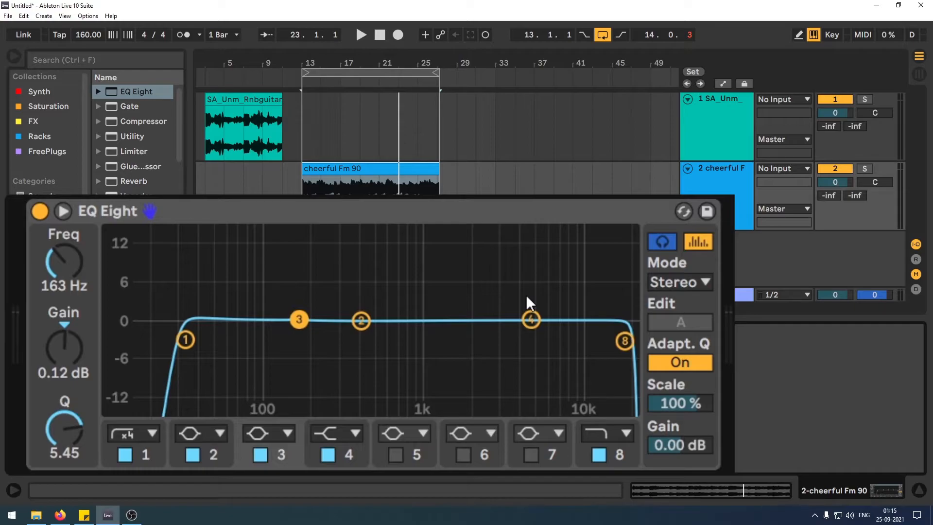
key(space)
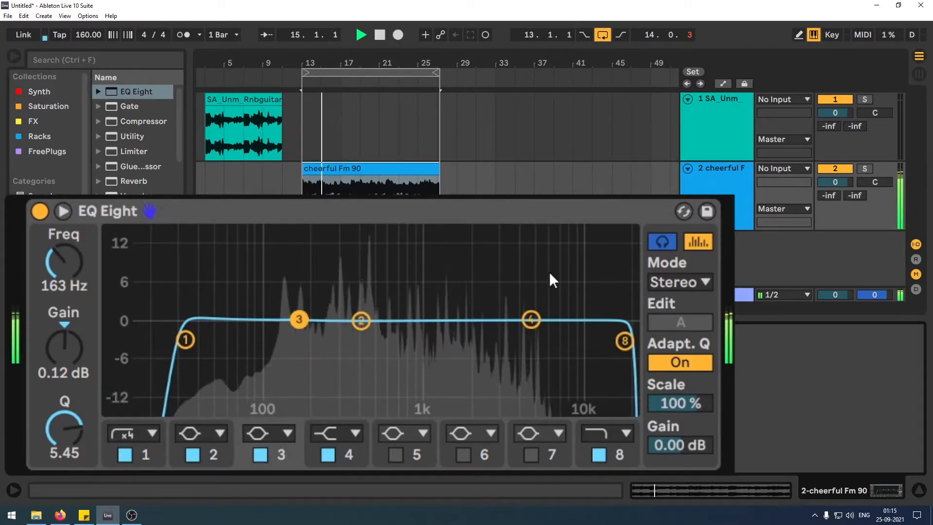
key(space)
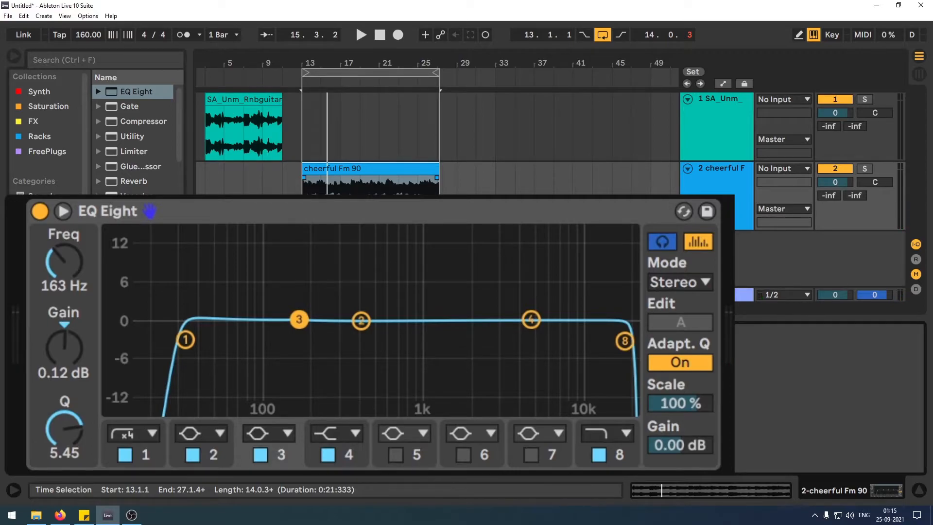
key(space)
key(space)
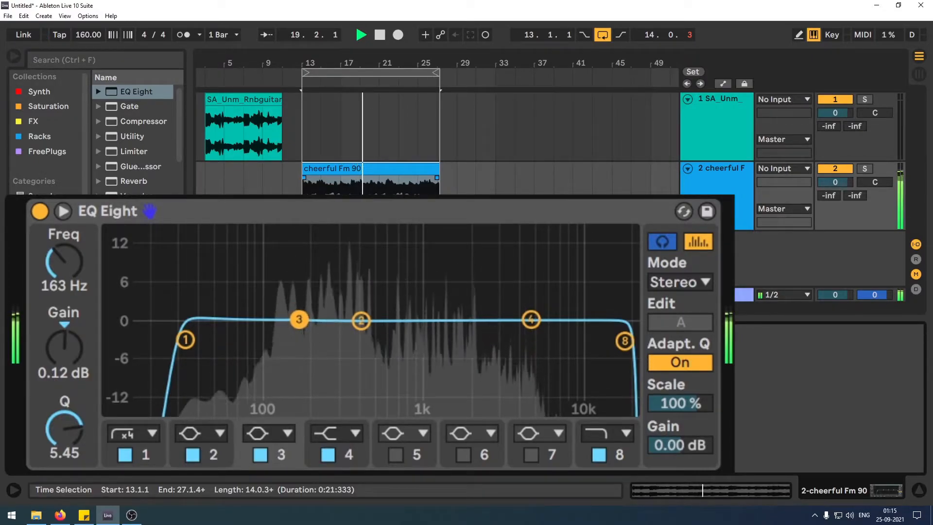
key(space)
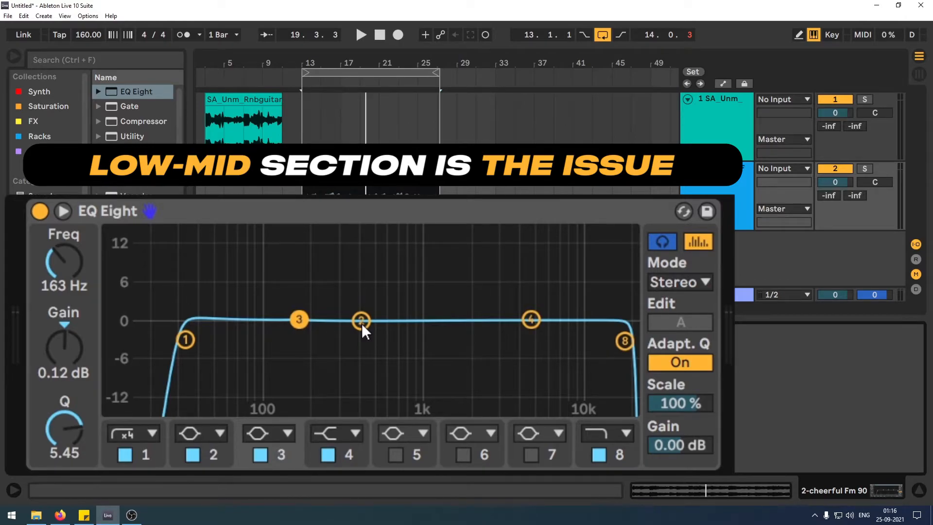
During playback, cut band 2 by about 6 dB and band 3 by about 5.8 dB at 426 Hz, and raise the band 1 low cut to about 79 Hz.
key(space)
drag(361, 323, 349, 359)
drag(300, 320, 363, 352)
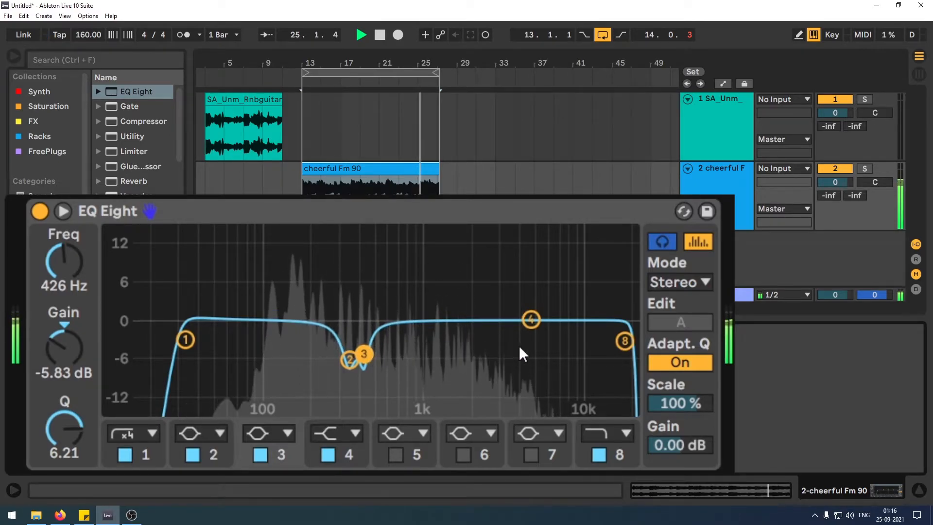
drag(186, 339, 250, 341)
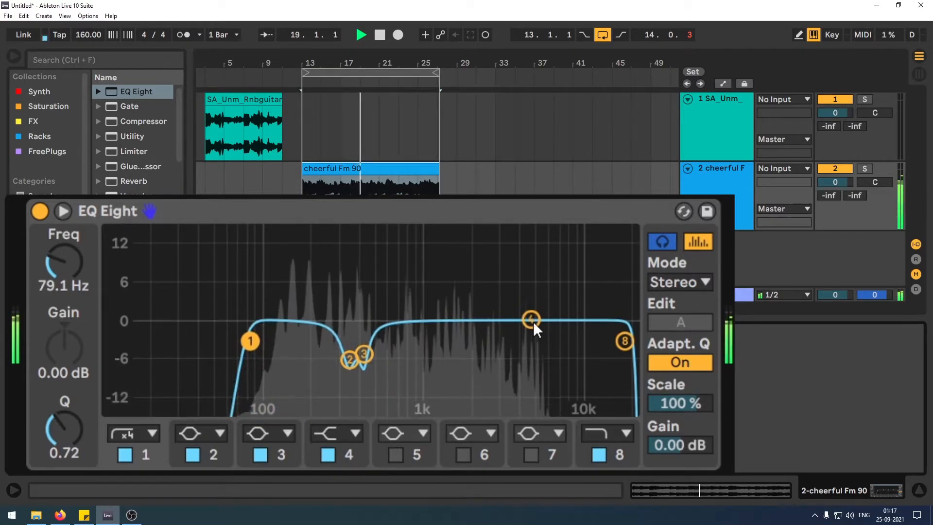
Shape the highs during playback: lower the band 4 shelf by about 3 dB near 640 Hz and set the band 8 high cut to 6.96 kHz, Q 0.97.
key(space)
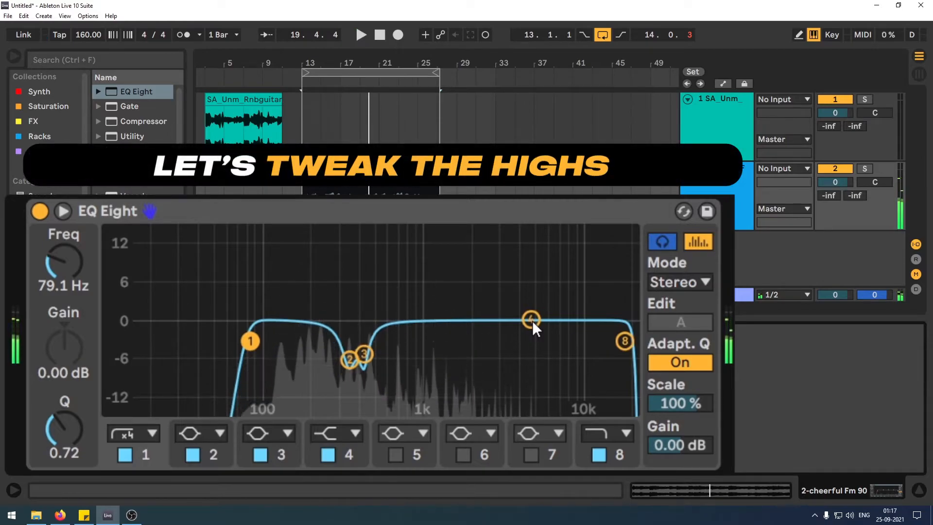
key(space)
drag(532, 320, 391, 338)
drag(624, 340, 553, 331)
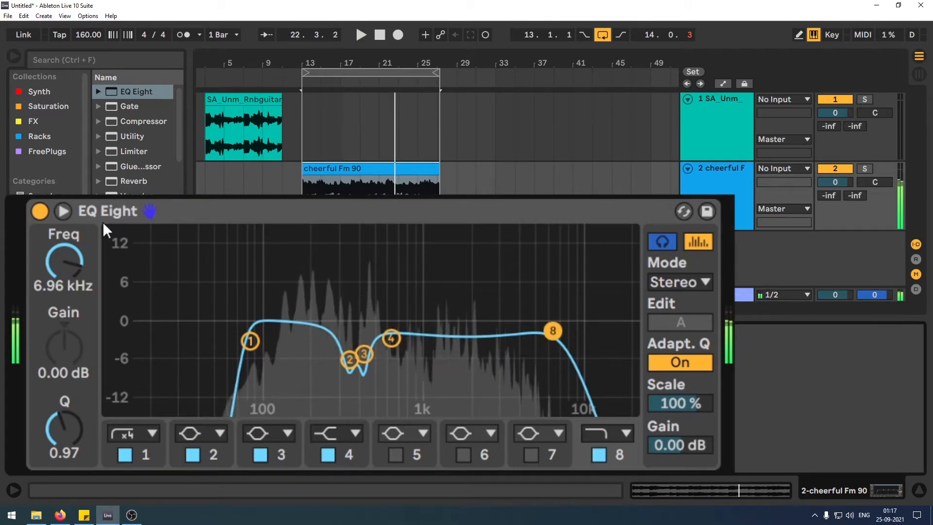
Compare the cheerful Fm 90 clip with EQ Eight bypassed and active, and raise the EQ's output gain to 2.44 dB.
click(39, 210)
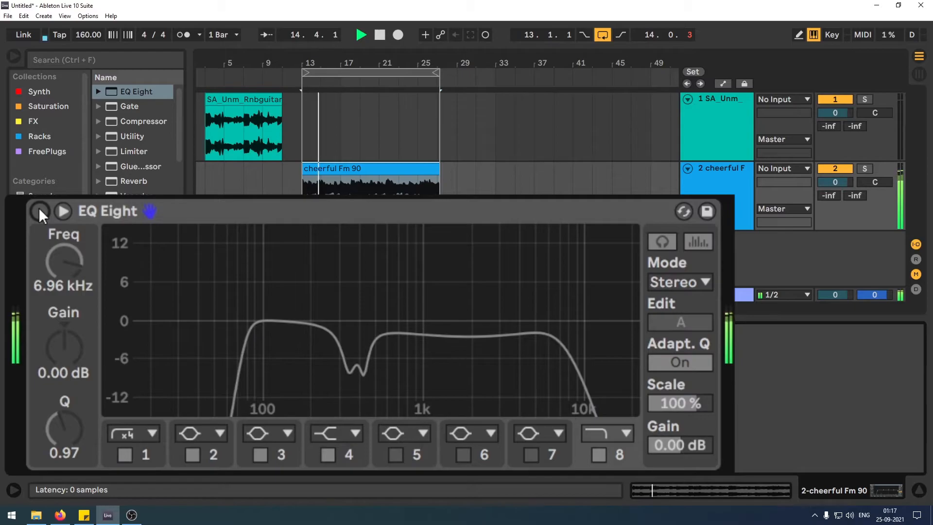
click(39, 209)
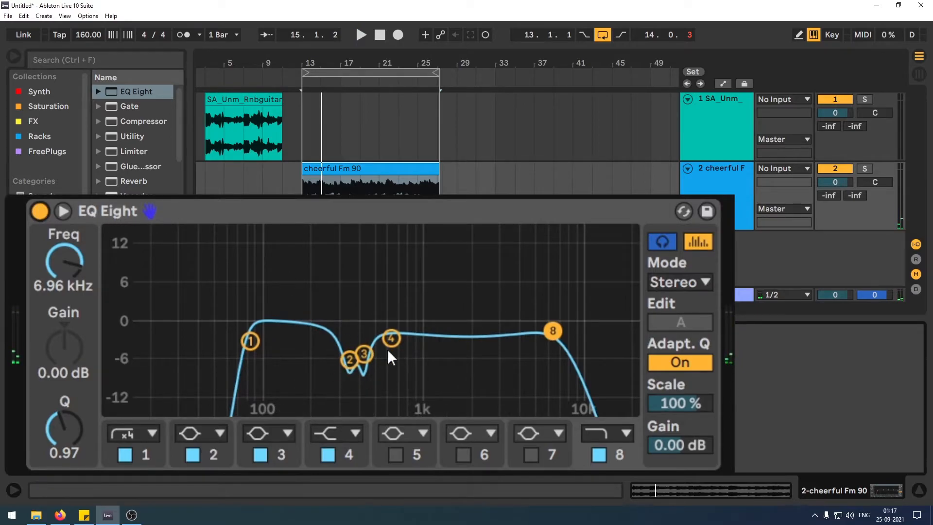
drag(676, 451, 676, 446)
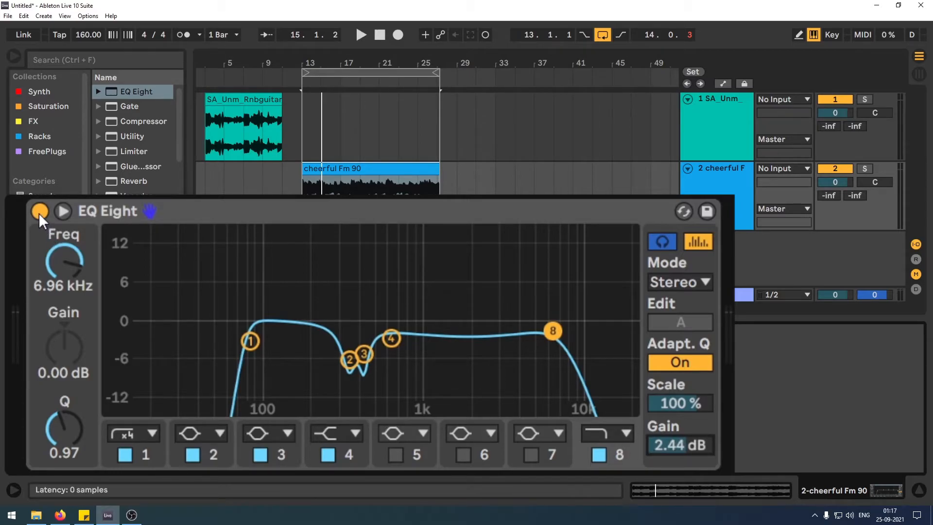
Play the looped cheerful Fm 90 clip alternately with EQ Eight bypassed and active to compare the level-matched sound.
click(39, 212)
key(space)
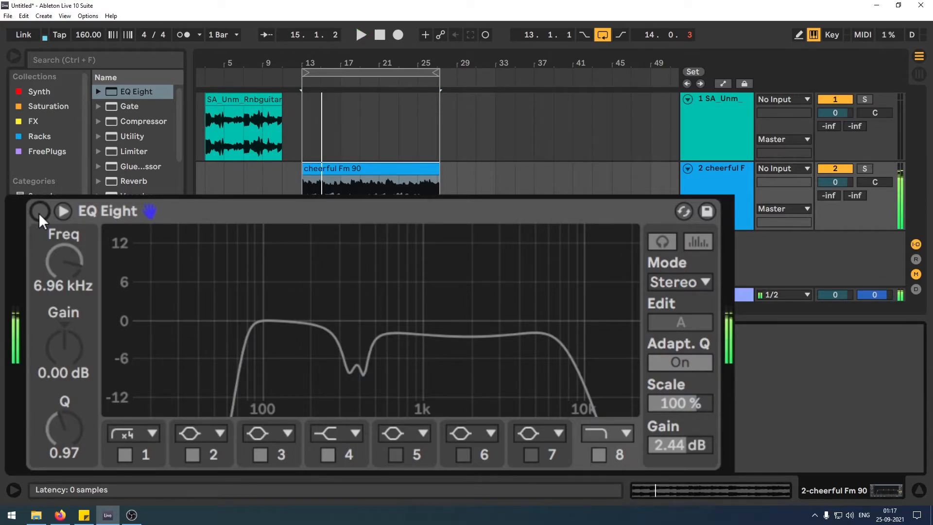
click(39, 212)
key(space)
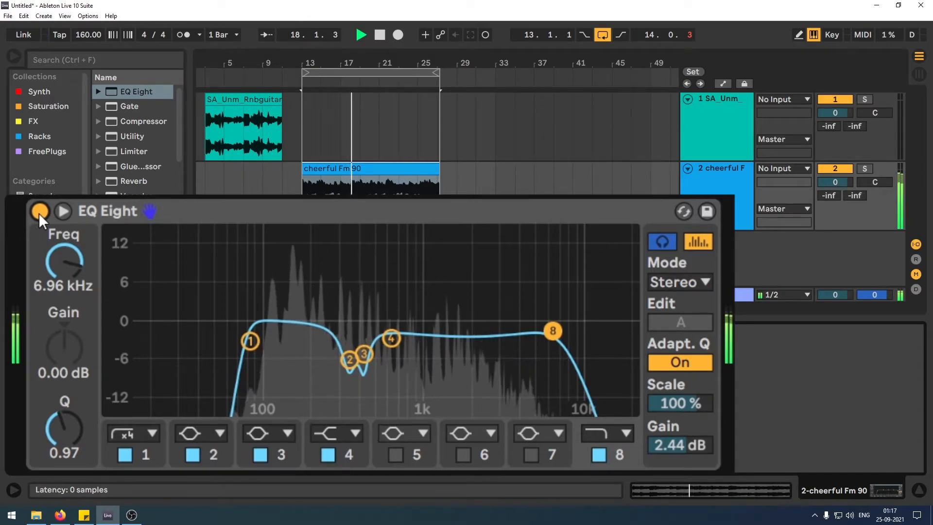
key(space)
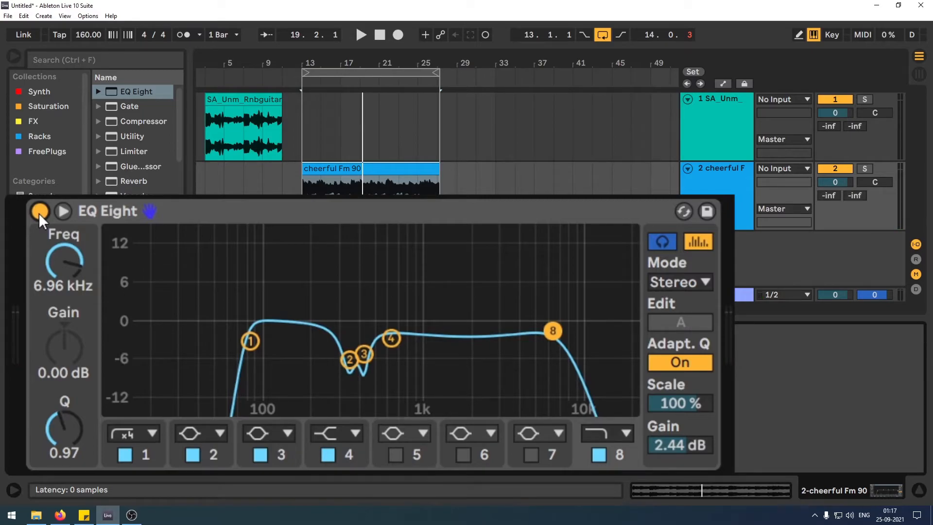
click(39, 211)
key(space)
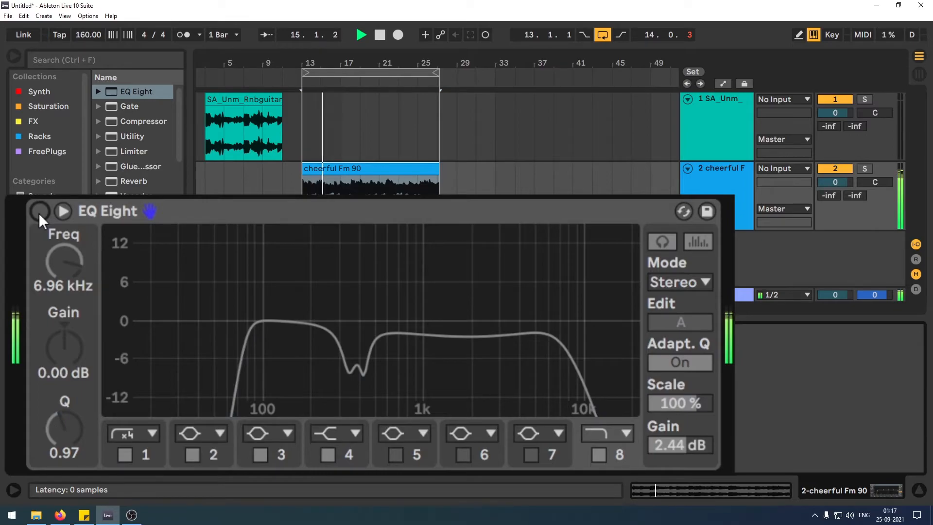
click(40, 212)
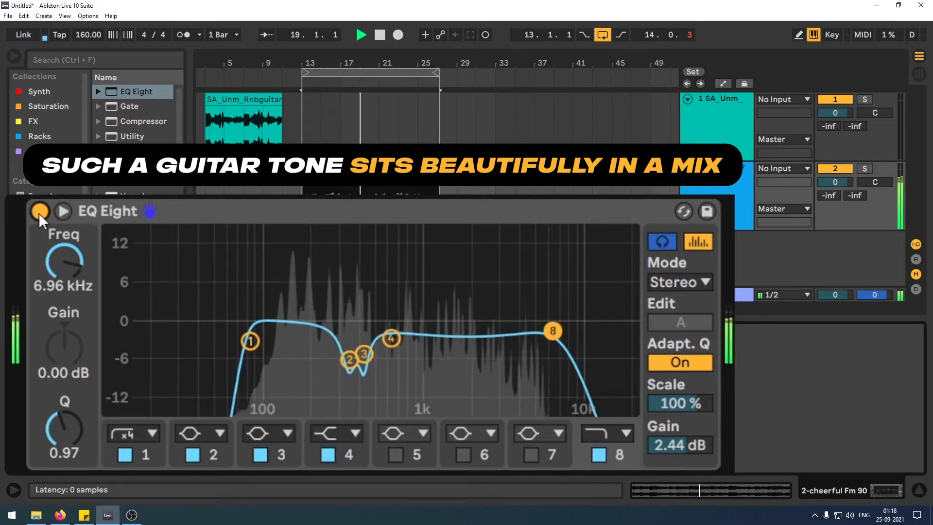
key(space)
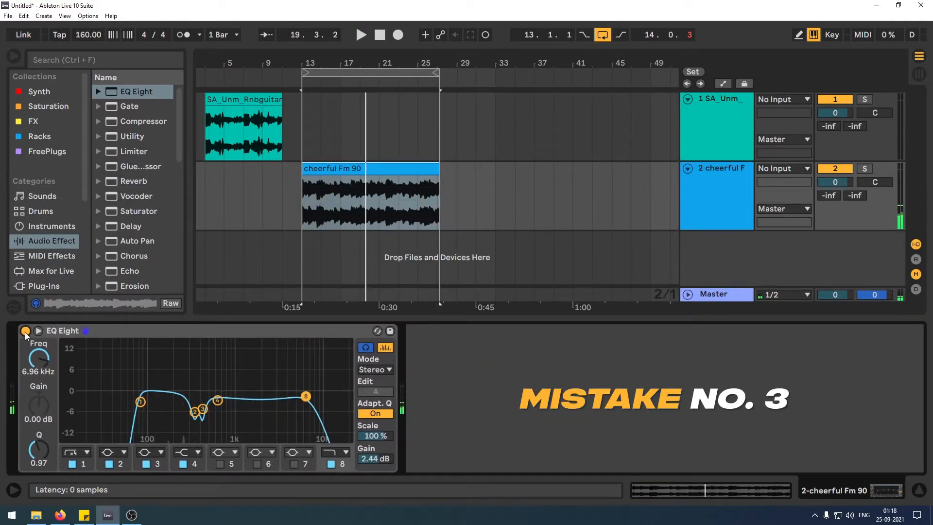
Audition band 1 of EQ Eight in isolation while the cheerful Fm 90 clip plays to examine the low-end content.
click(329, 198)
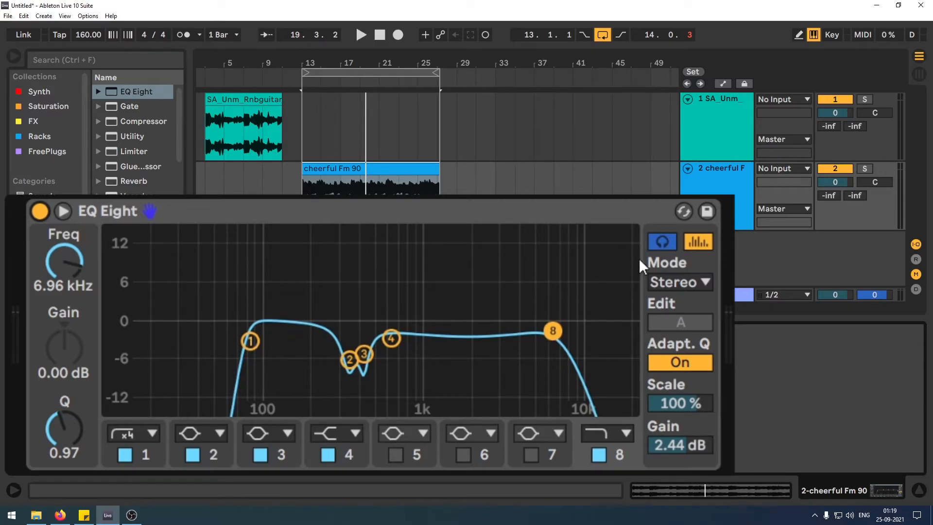
click(249, 340)
key(space)
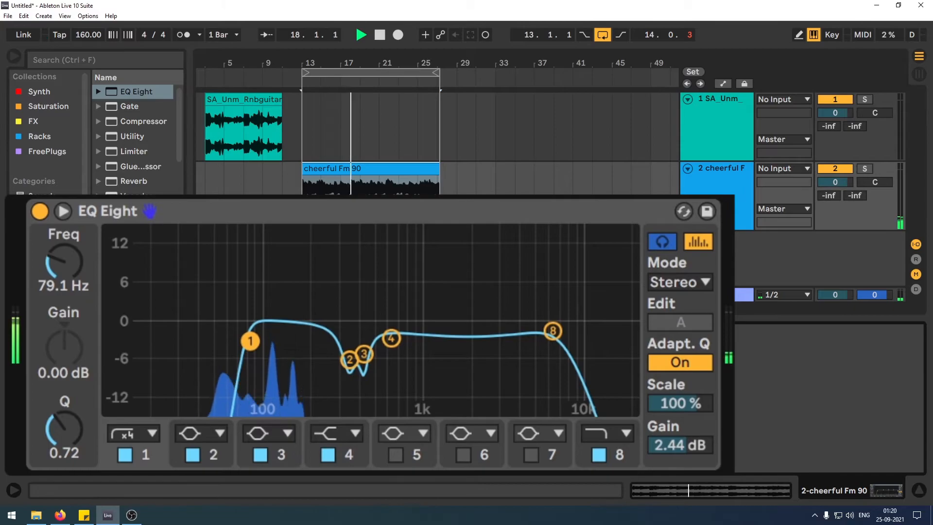
key(space)
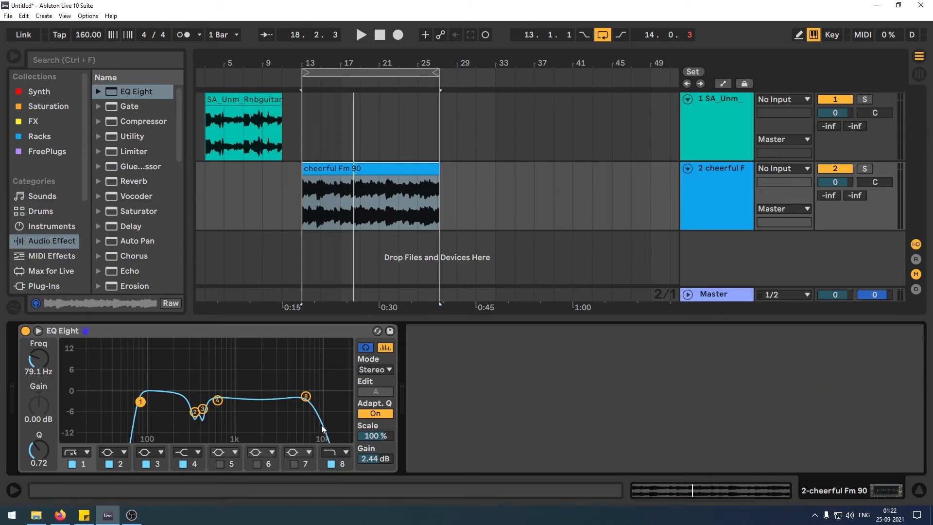
Switch the band 8 high cut off and back on during playback to compare its effect on the highs.
key(space)
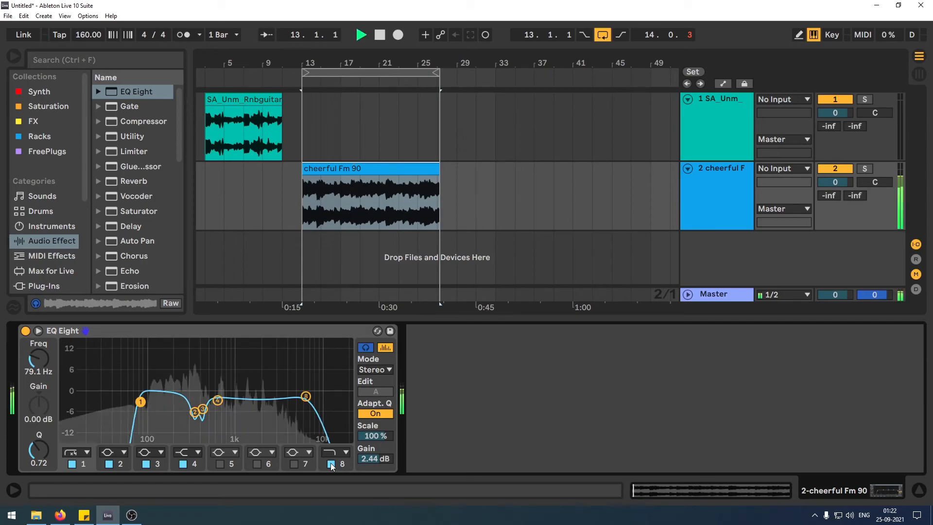
click(331, 463)
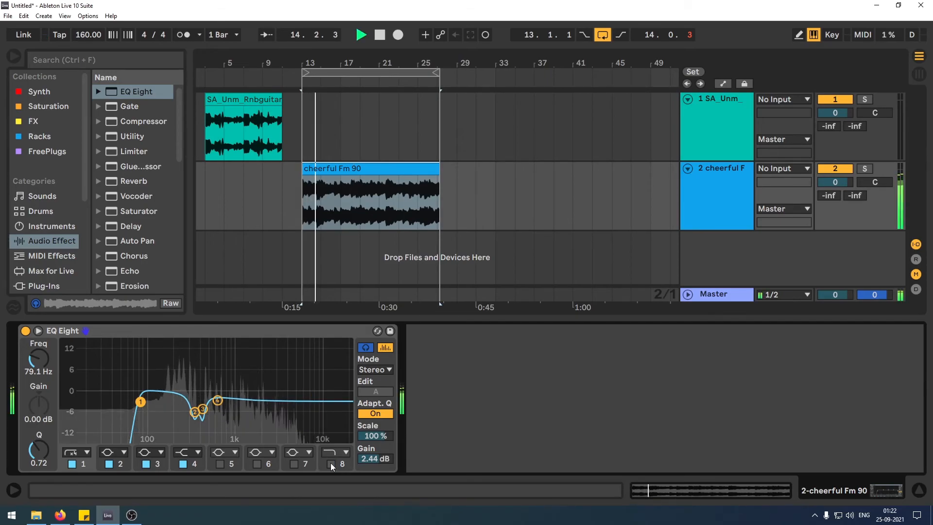
click(331, 462)
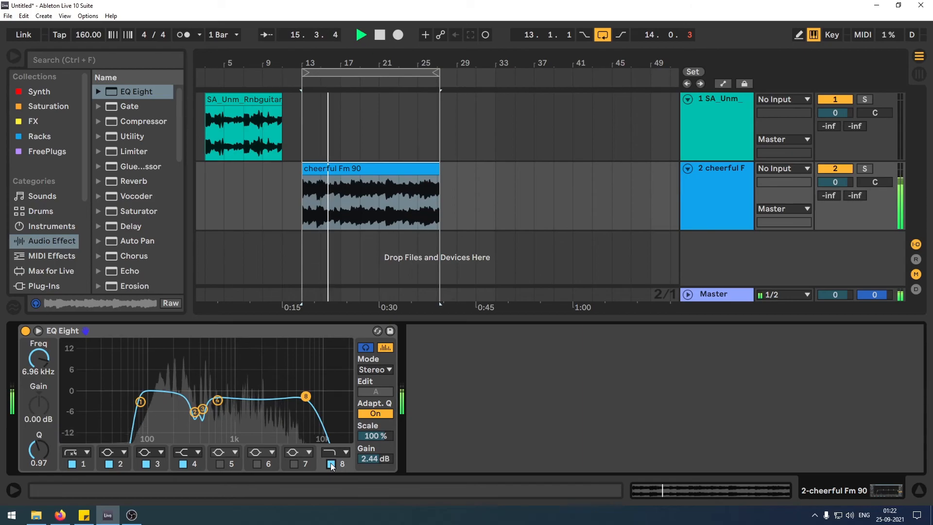
key(space)
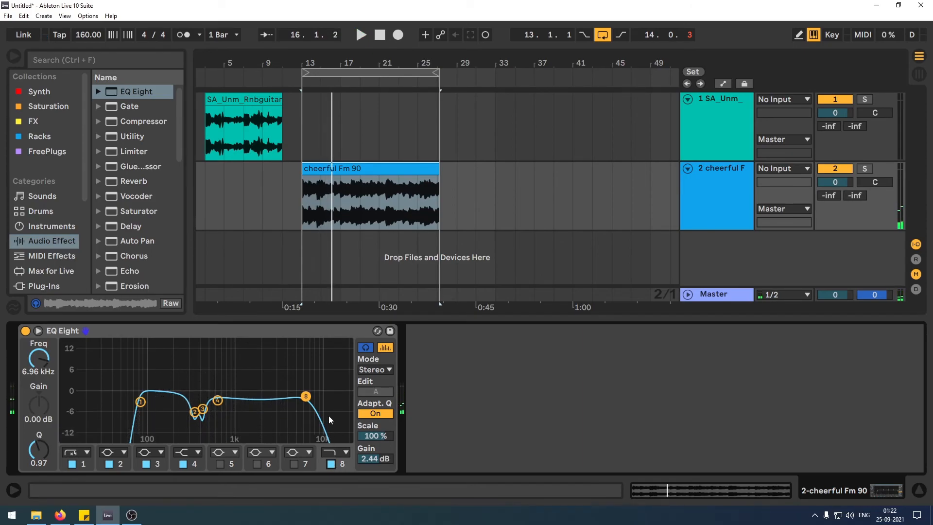